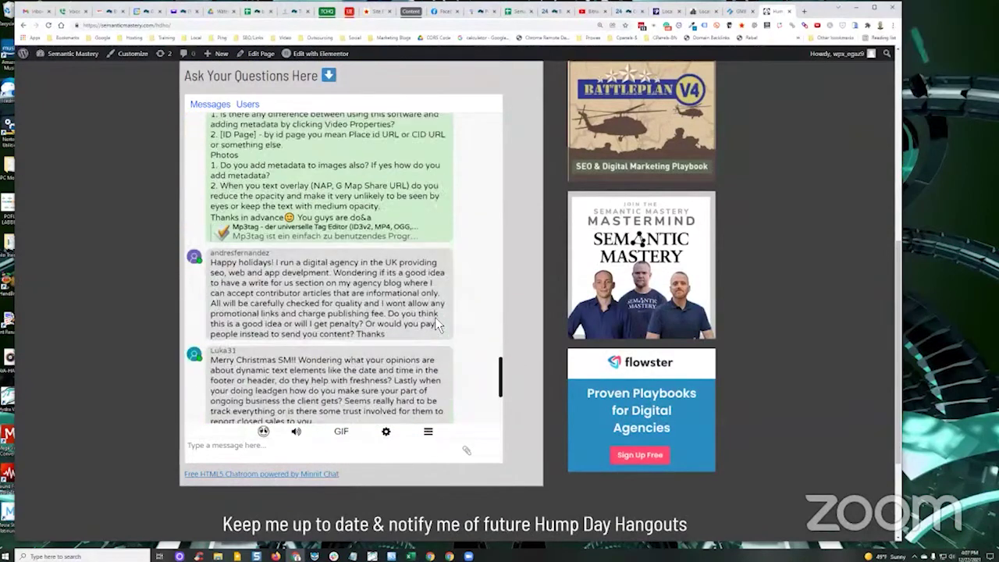
scroll(435, 317, down, 3)
Scroll the Minnit chat up to the Facebook question about finding and using a GBP's MREID
scroll(509, 386, up, 5)
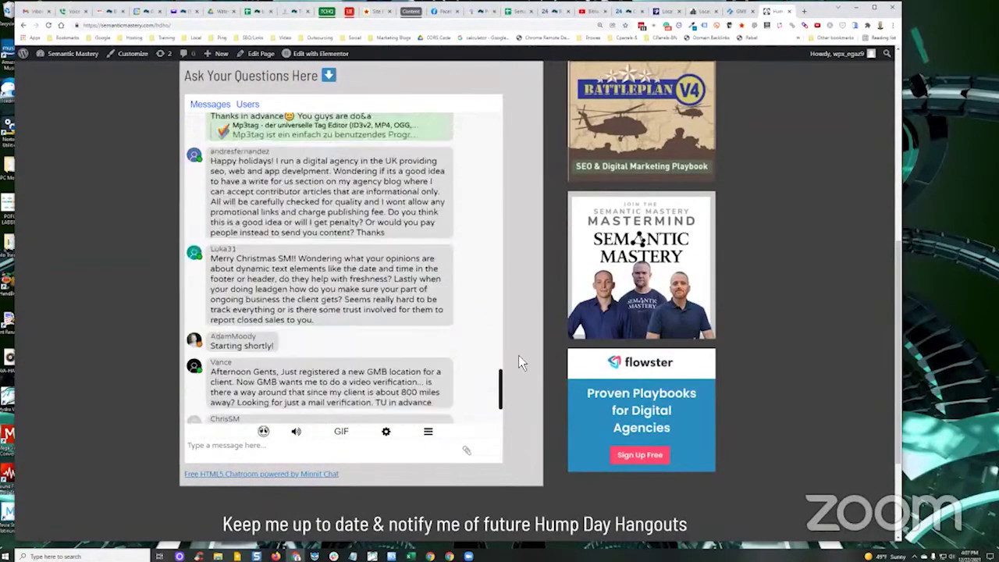
scroll(511, 352, up, 2)
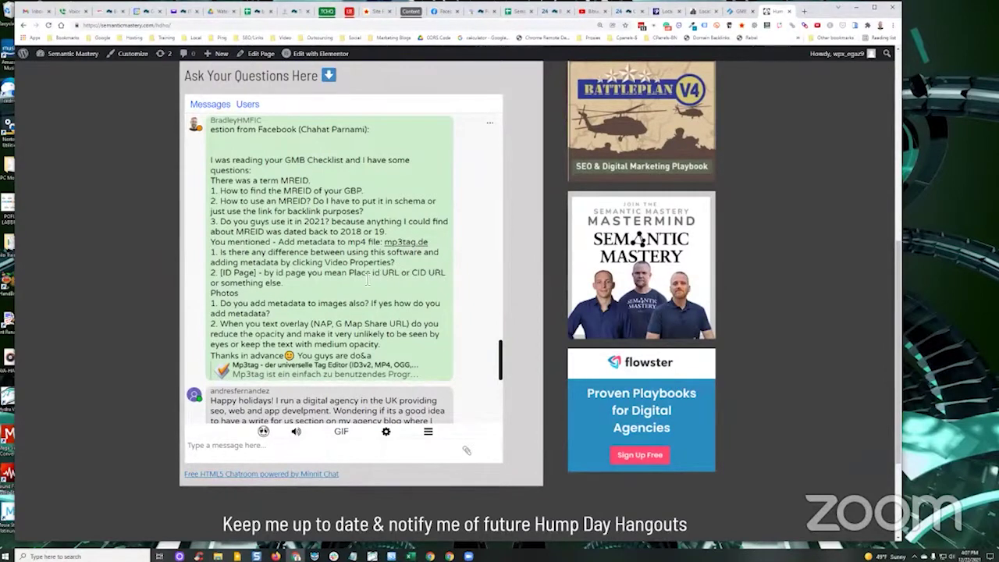
scroll(368, 280, down, 3)
scroll(368, 280, up, 4)
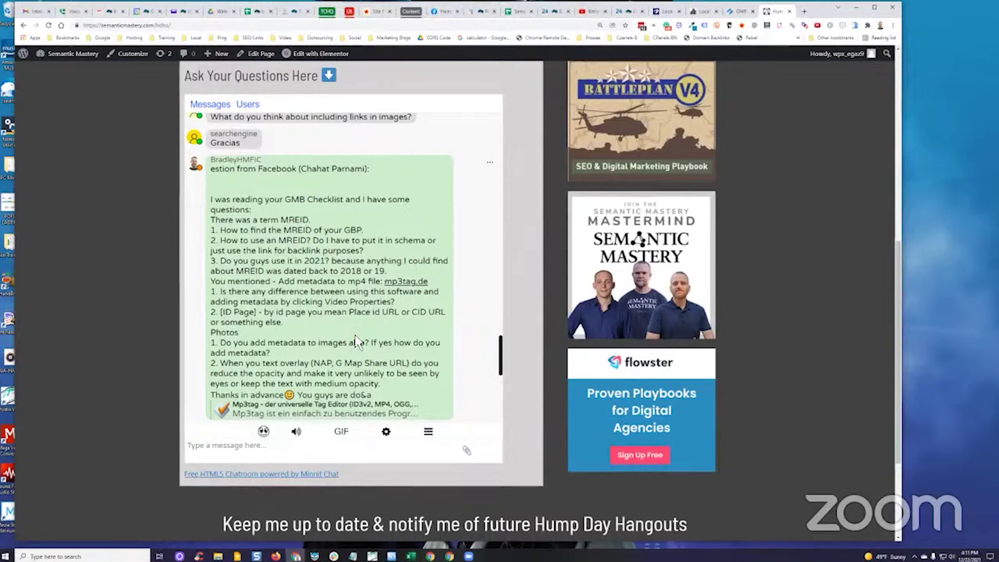
click(738, 11)
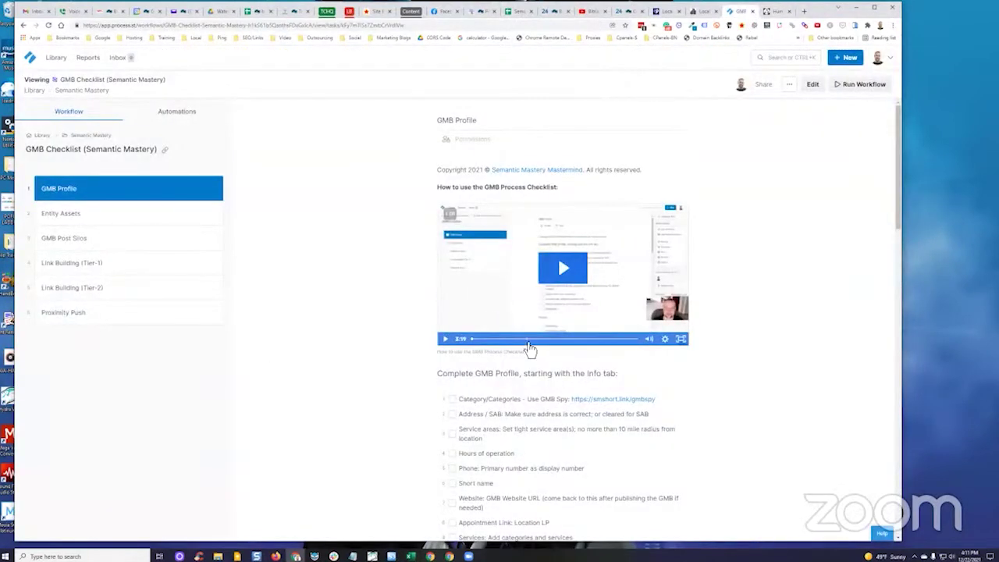
Copy the GMB Checklist's 'Link to MREID KP URL' template and open a blank Notepad
scroll(531, 348, down, 5)
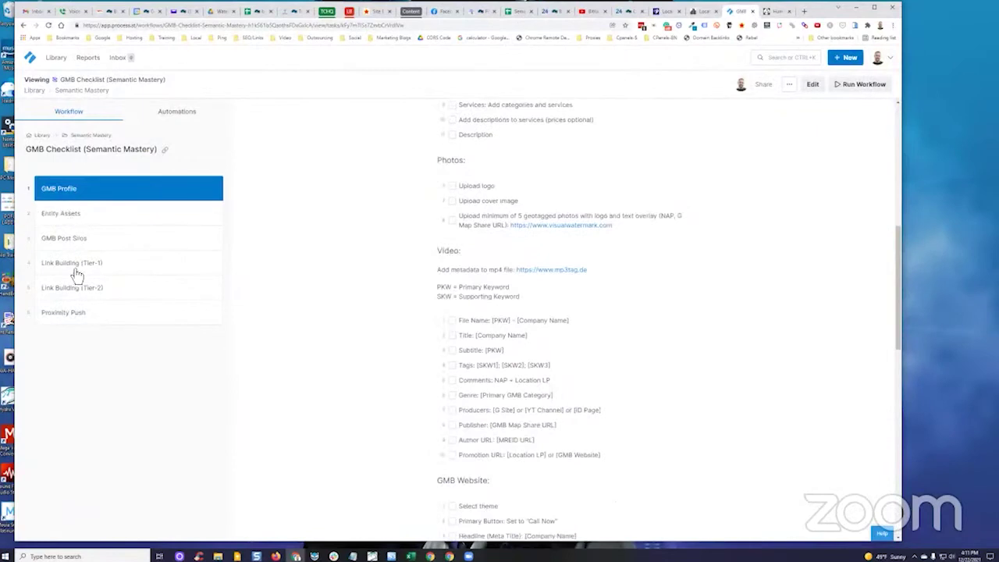
scroll(465, 285, down, 5)
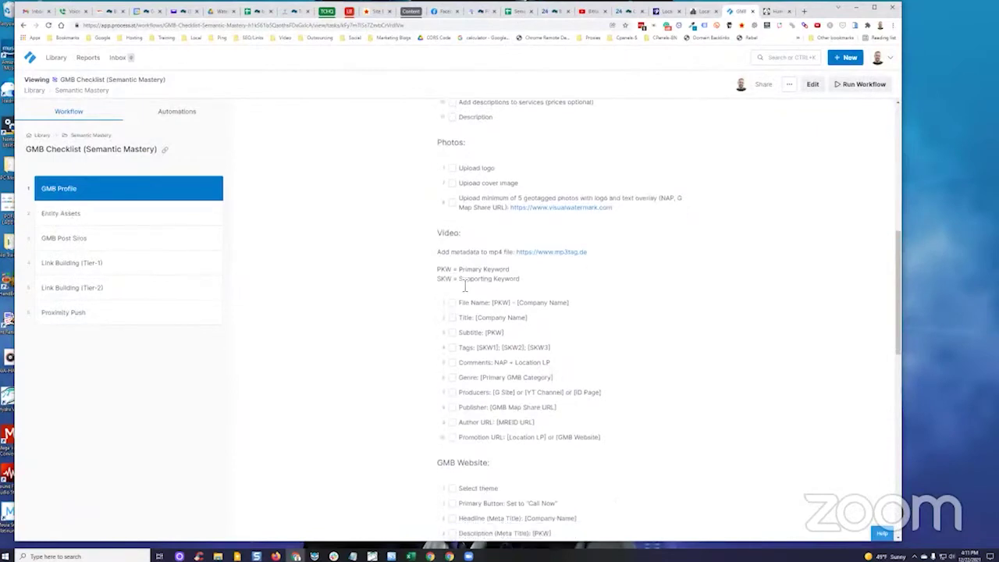
scroll(465, 285, down, 3)
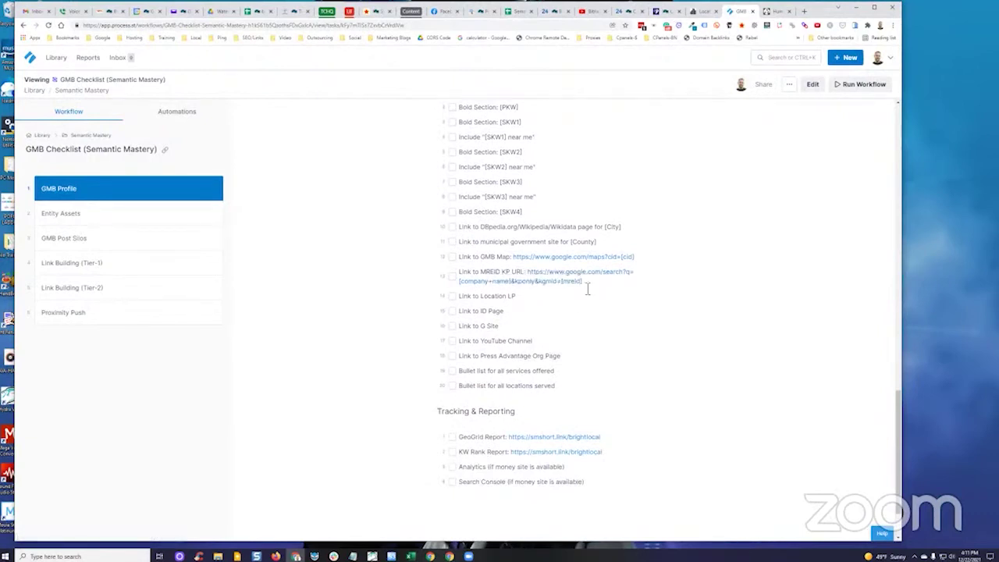
drag(586, 287, 528, 273)
key(ctrl+c)
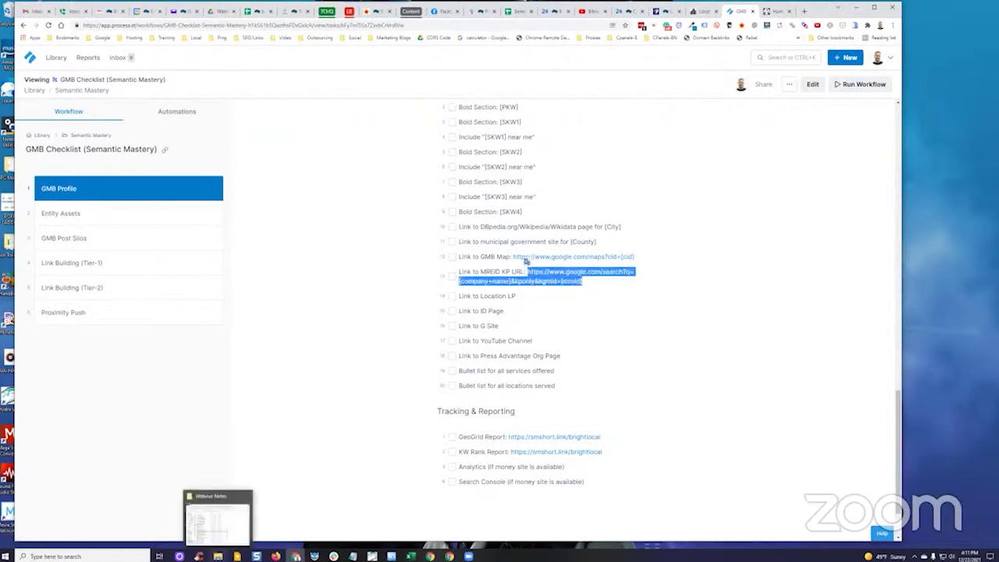
key(super)
click(243, 354)
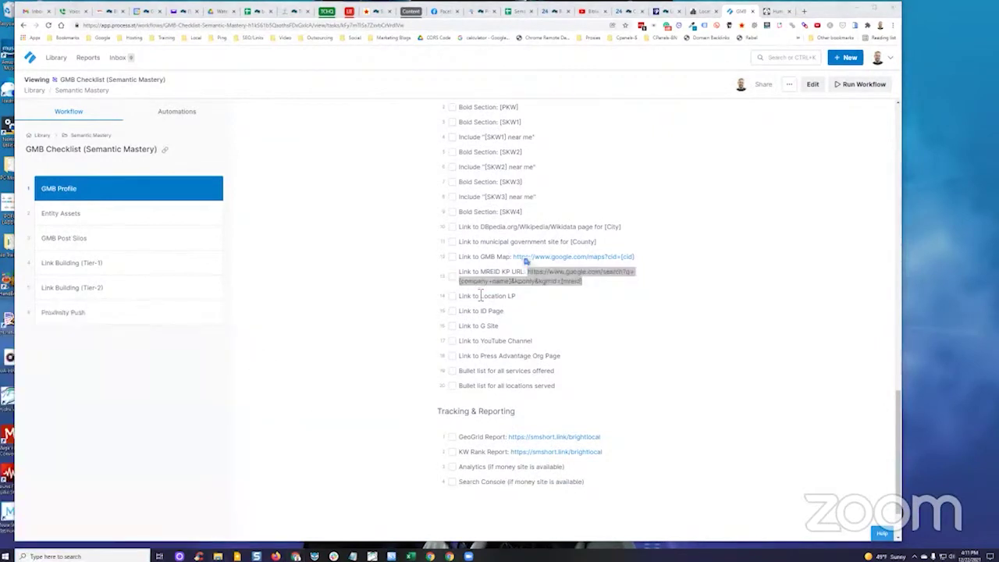
Paste the MREID KP URL template into Notepad and enlarge the text
drag(492, 231, 686, 142)
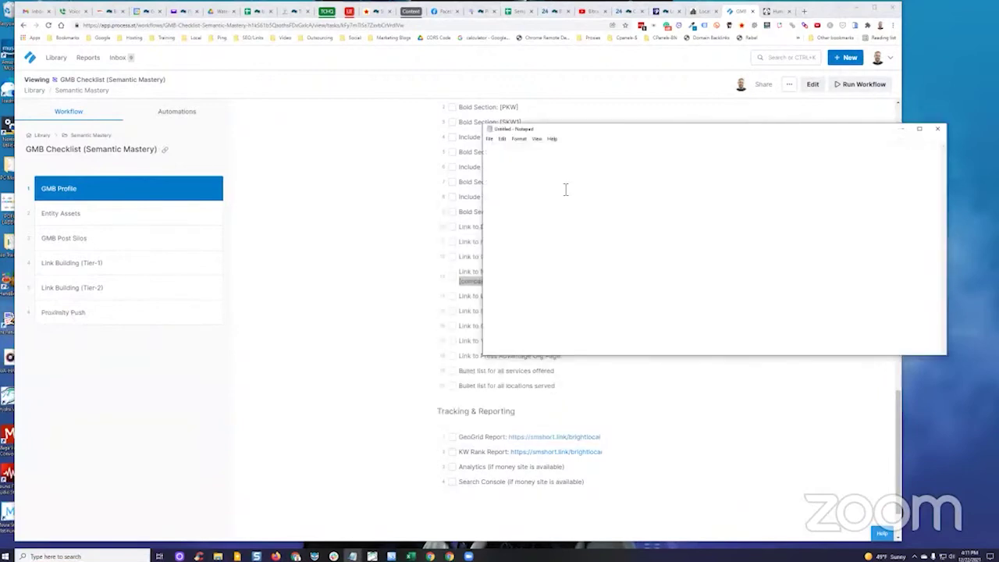
right_click(564, 189)
click(591, 221)
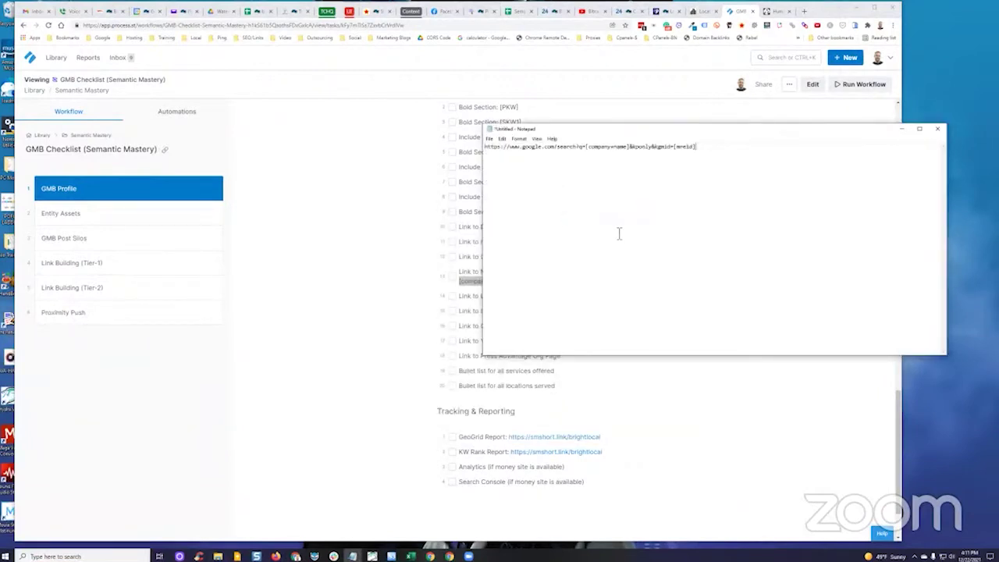
scroll(619, 233, up, 6)
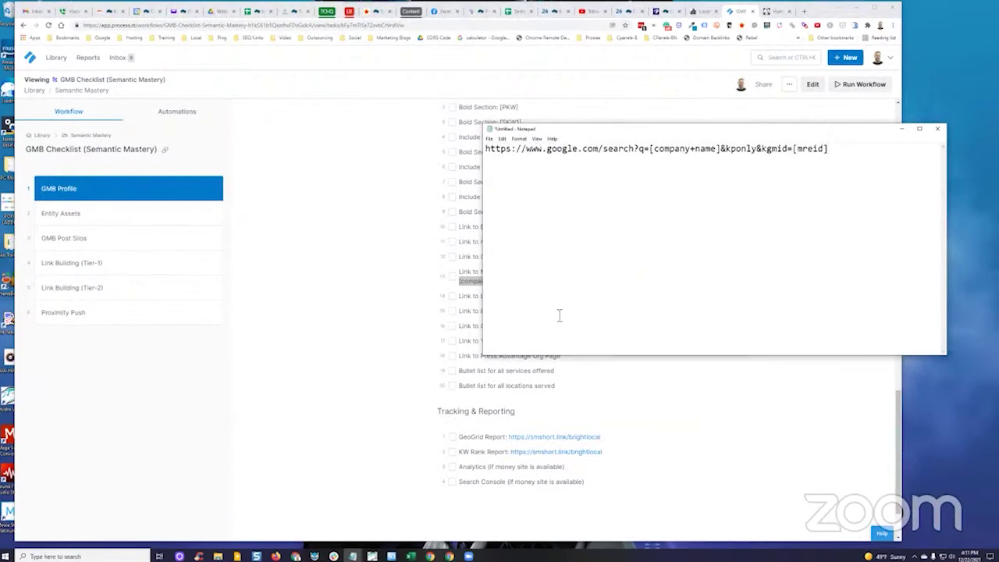
drag(672, 134, 654, 206)
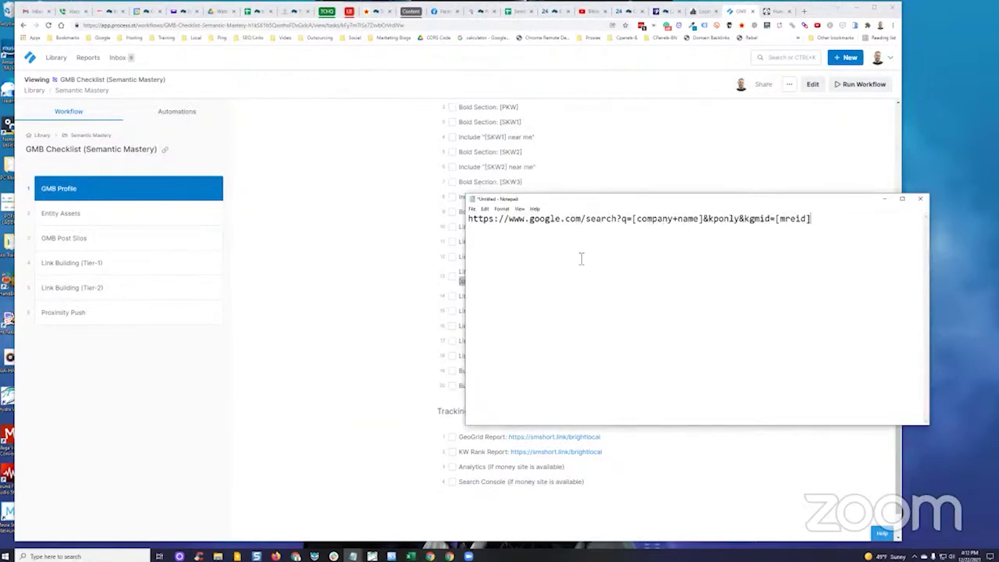
Correct the parameter to '&kponly' and mark the [company+name] and [mreid] placeholders
drag(634, 220, 716, 225)
click(717, 221)
text(p)
drag(776, 221, 811, 222)
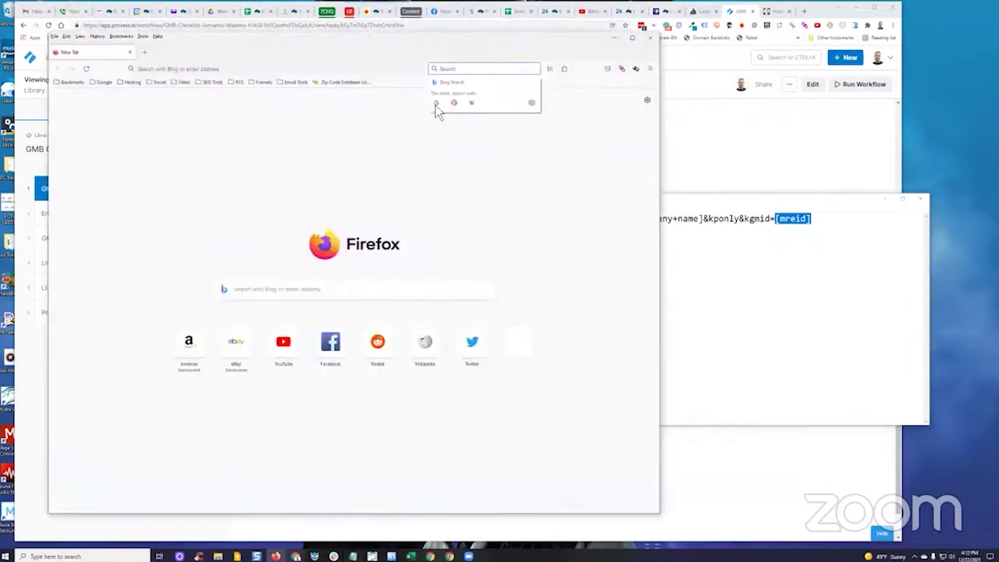
Search Google for 'treecarehq'
click(440, 106)
click(371, 244)
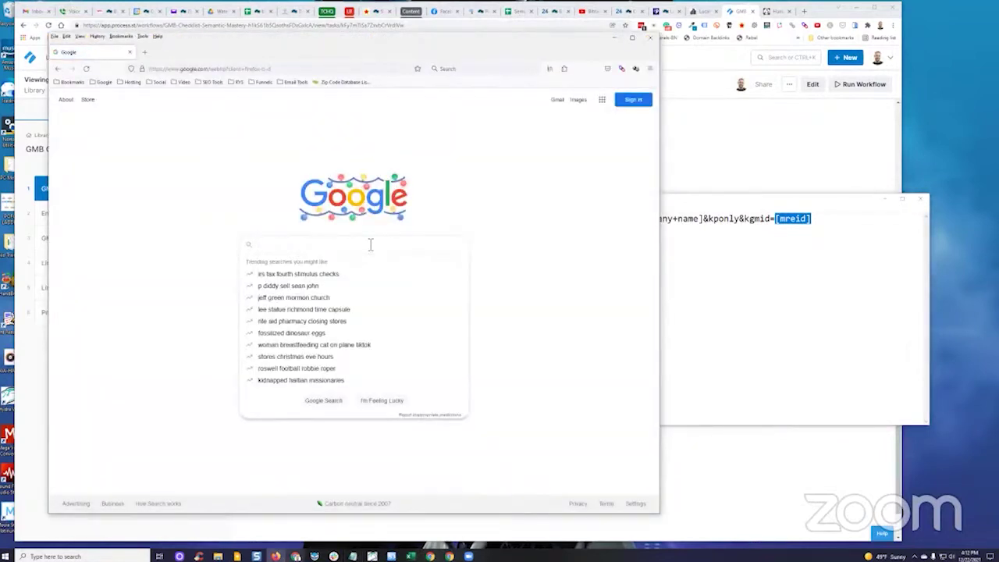
text(treec)
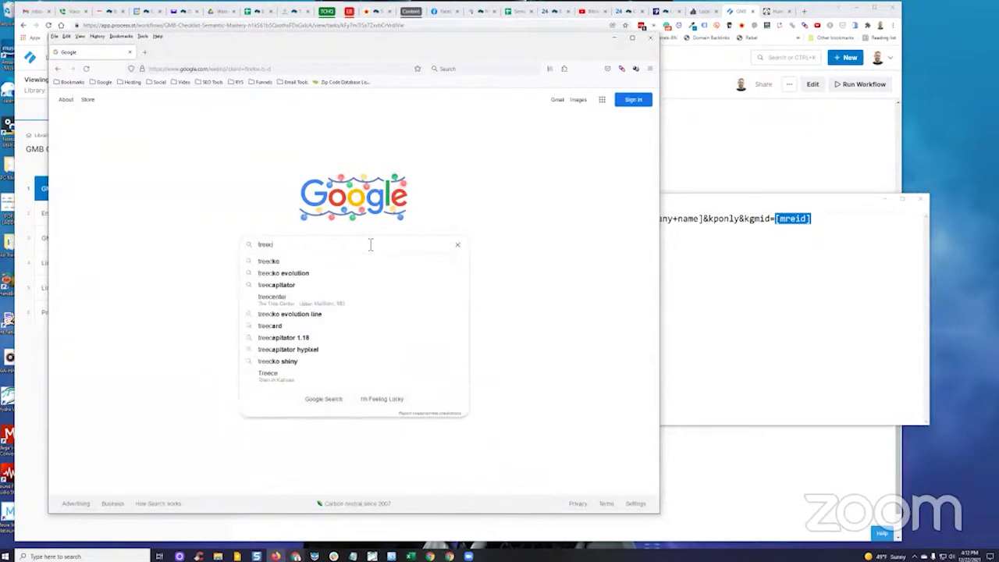
text(arehq)
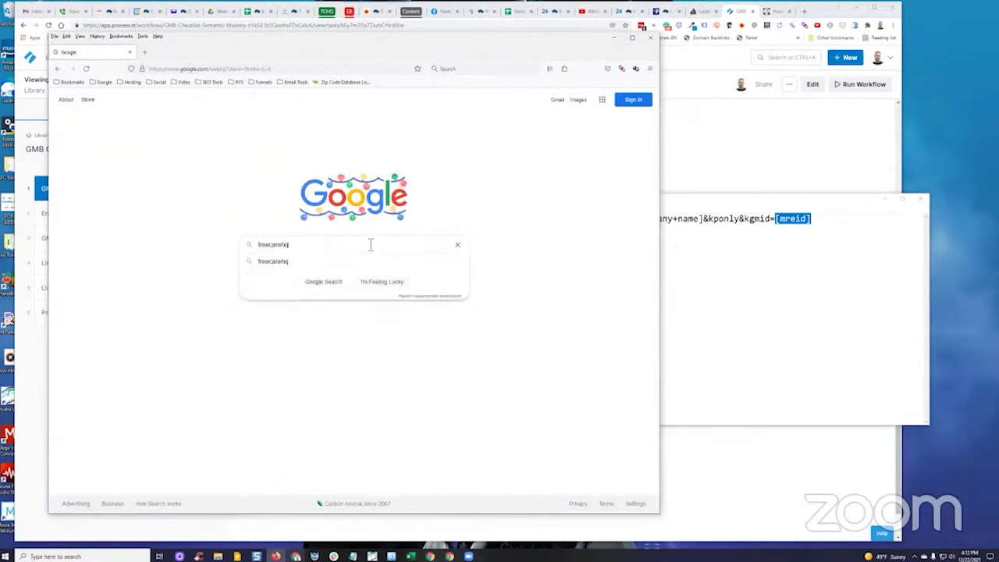
key(Return)
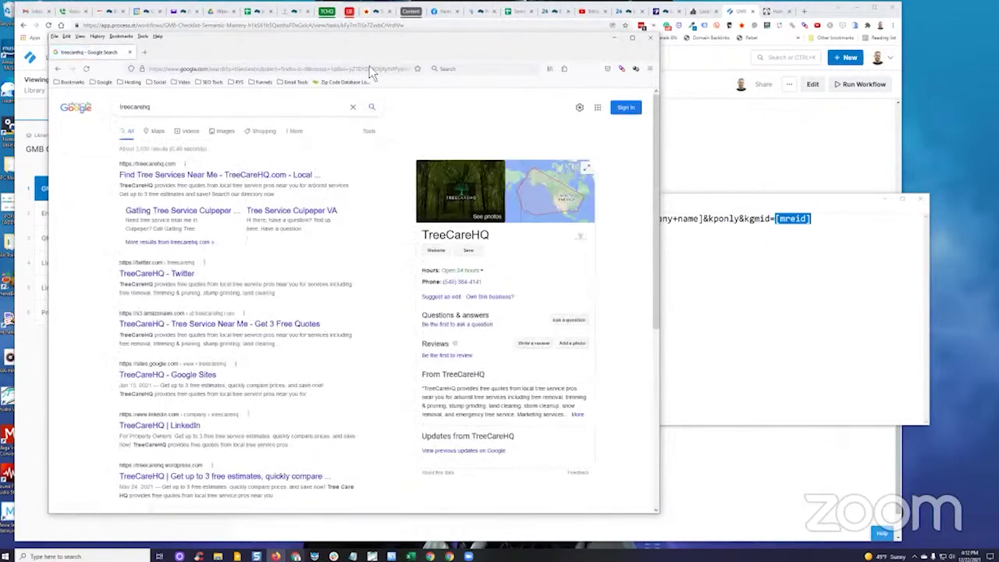
Open the TreeCareHQ listing in Google Maps from its knowledge panel map
drag(369, 54, 329, 56)
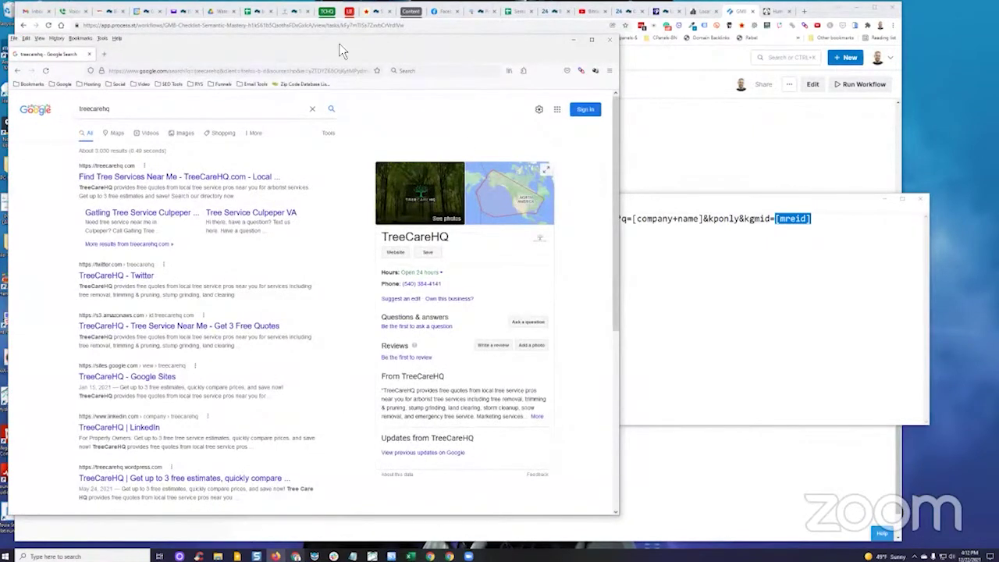
double_click(128, 112)
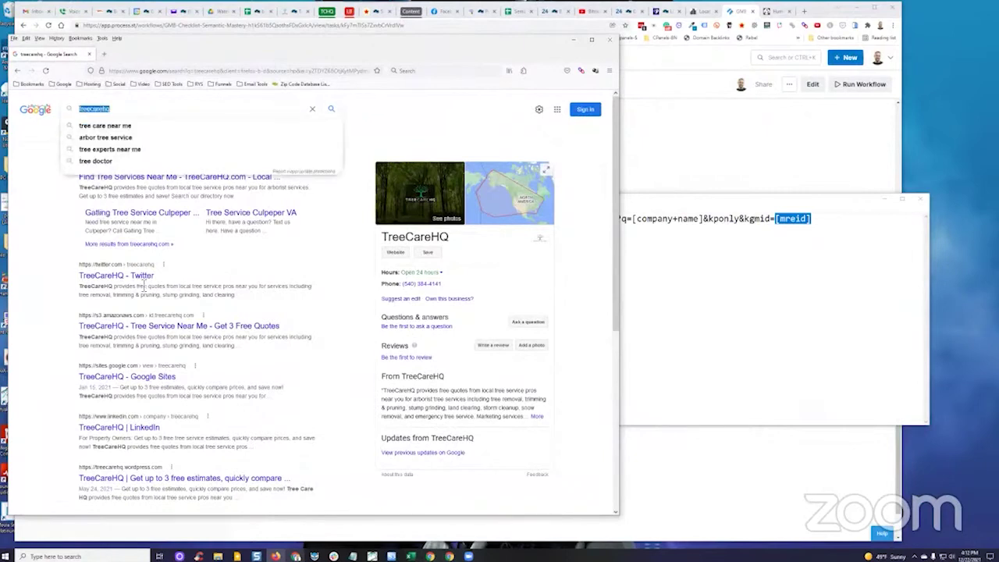
click(355, 236)
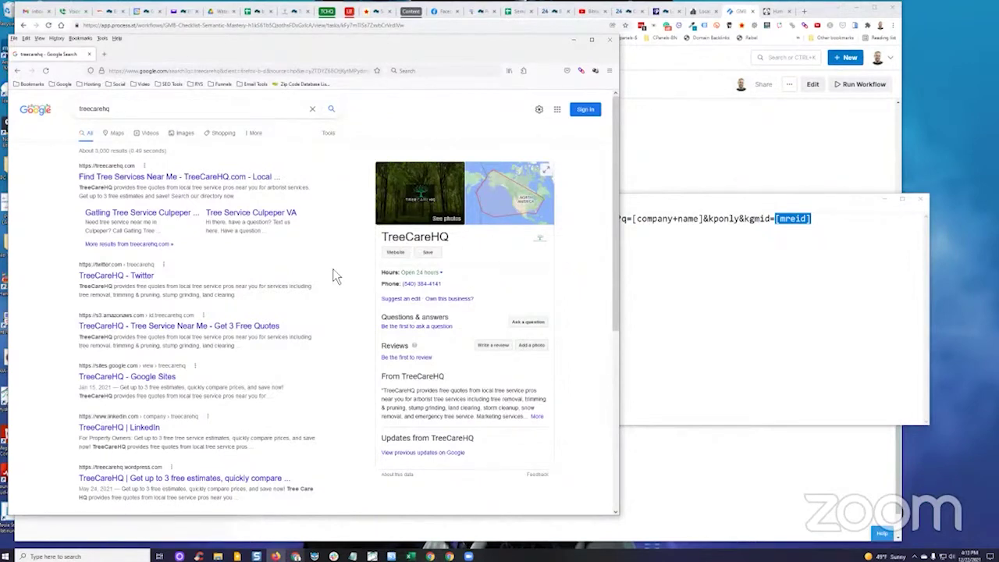
click(519, 204)
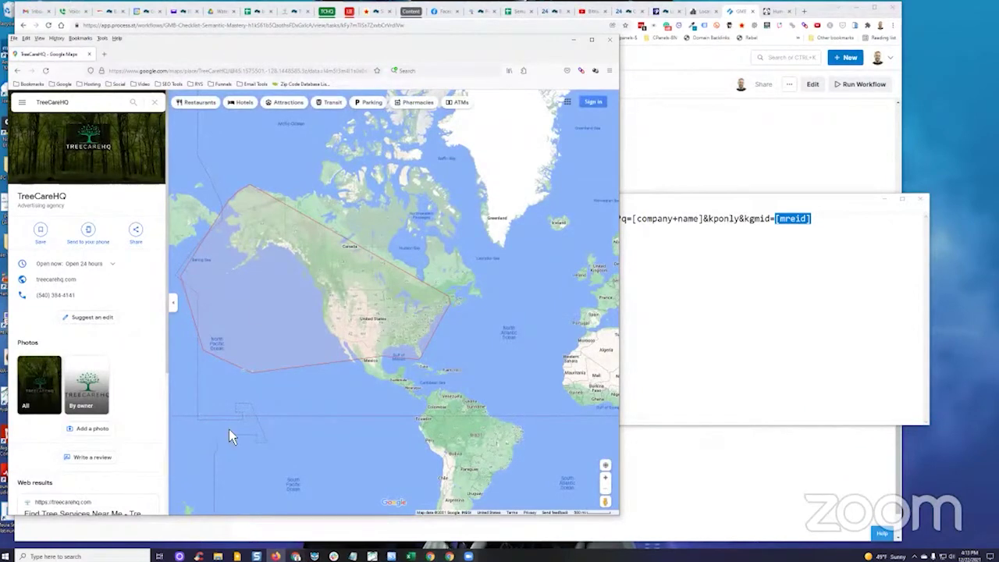
View the Maps listing's page source and search it for '/g/'
right_click(93, 203)
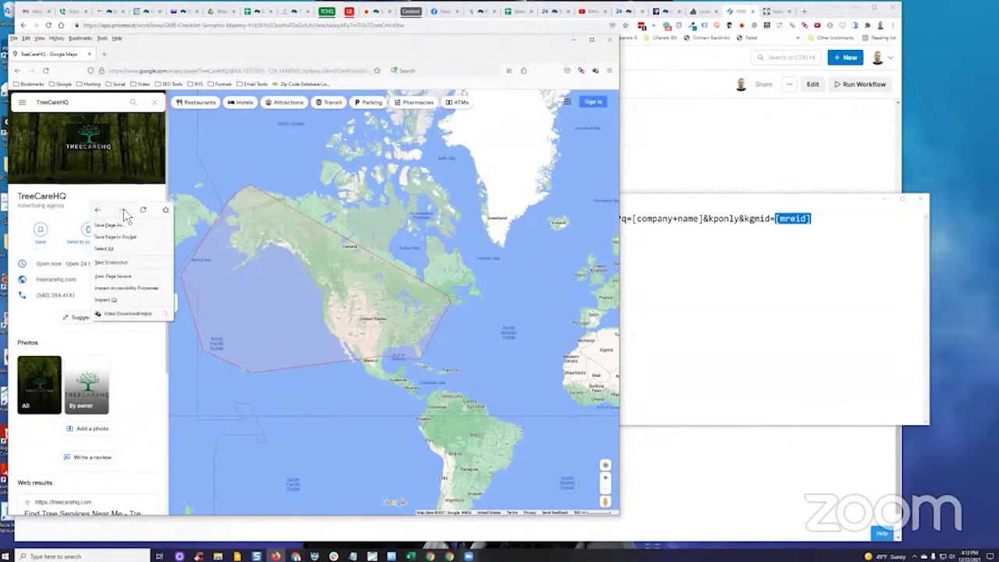
click(146, 285)
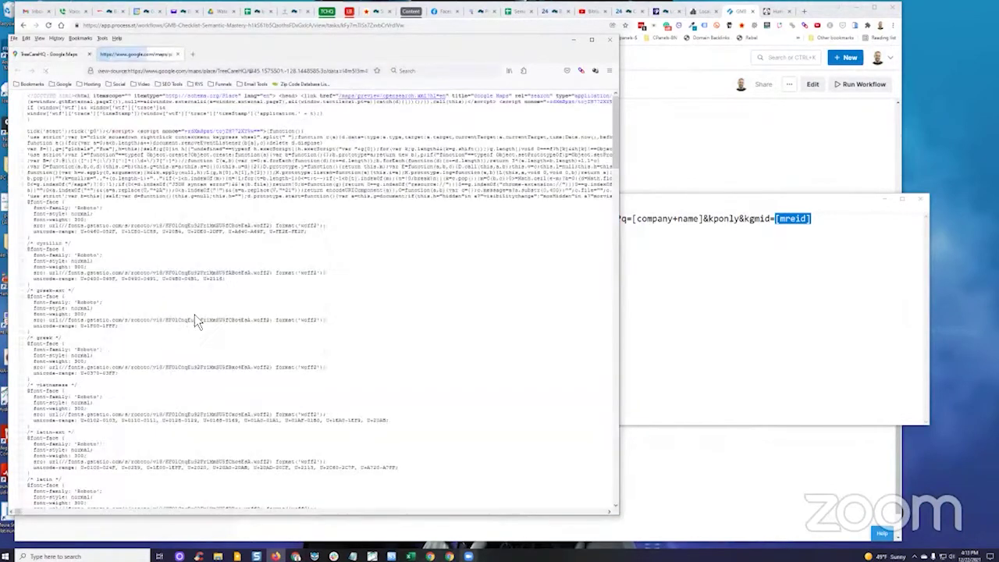
key(ctrl+f)
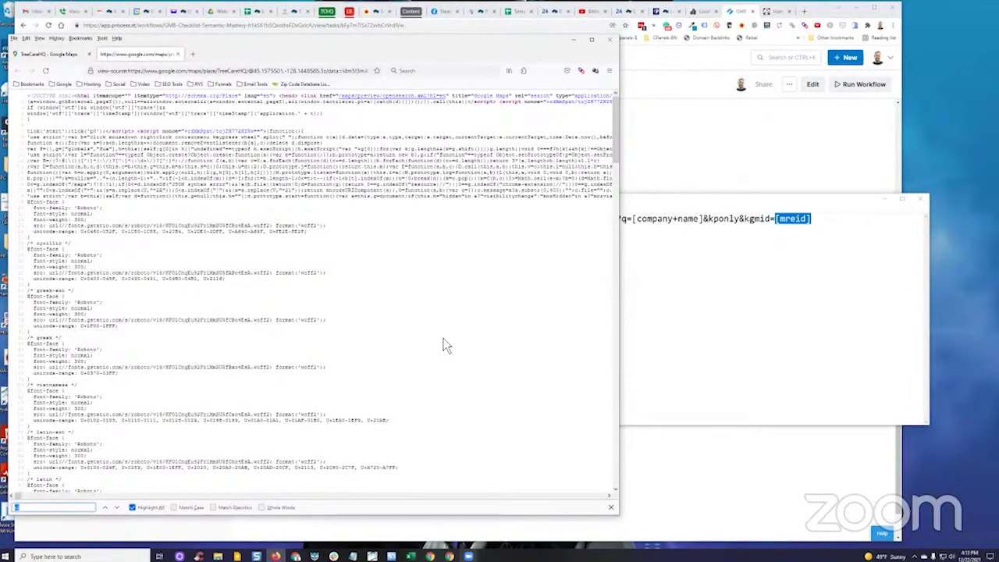
text(/g/)
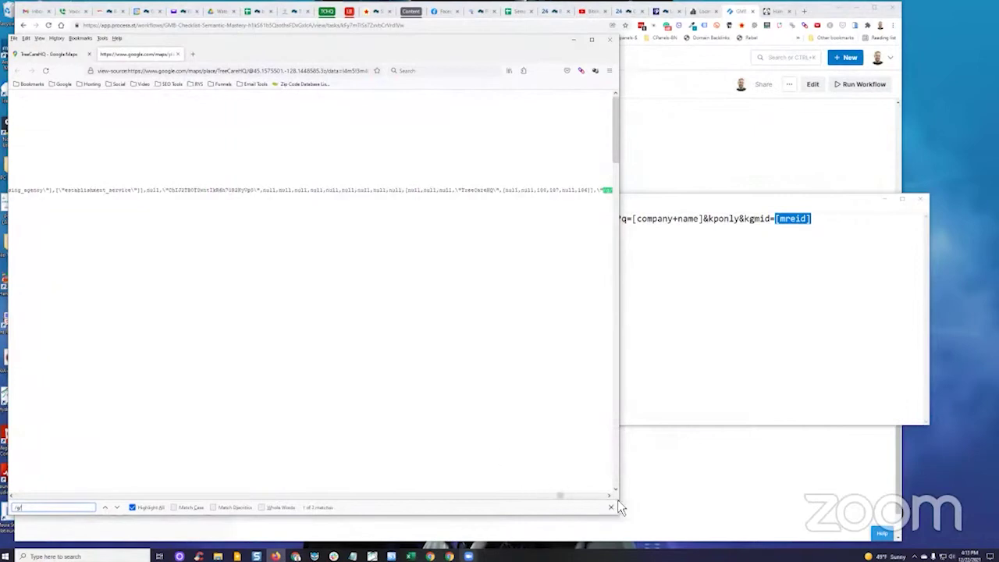
drag(612, 497, 599, 477)
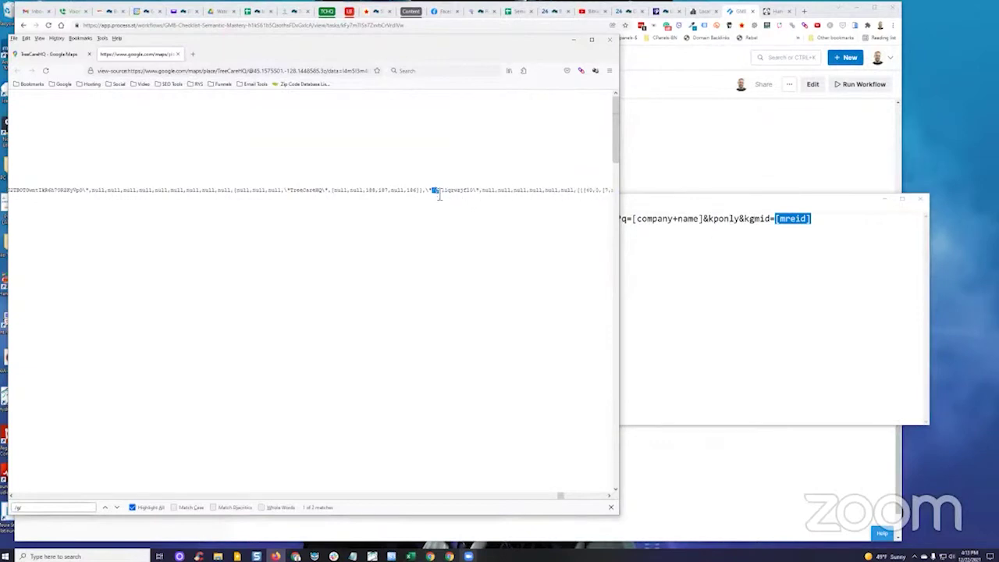
Copy the place ID /g/11qrwzjfl0 into Notepad on a new line, without the trailing backslash
drag(434, 189, 442, 190)
drag(478, 190, 436, 195)
click(839, 310)
key(Return)
key(Return)
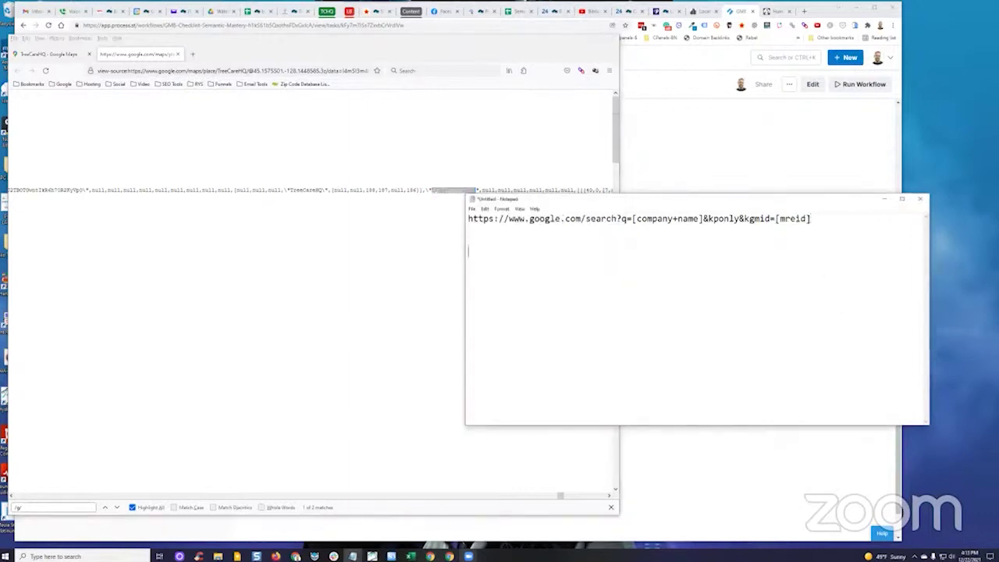
text(/g/11qrwzjfl0\)
key(BackSpace)
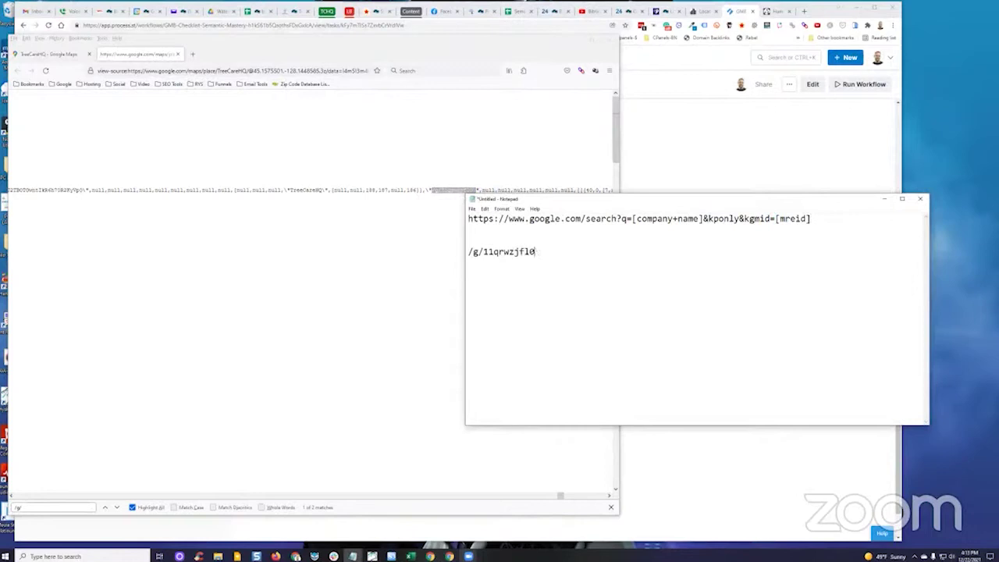
Compare the pasted ID with the URL's kgmid parameter, then select the whole template URL
drag(470, 253, 539, 252)
click(589, 273)
drag(754, 222, 778, 224)
click(779, 246)
drag(469, 220, 817, 217)
key(ctrl+c)
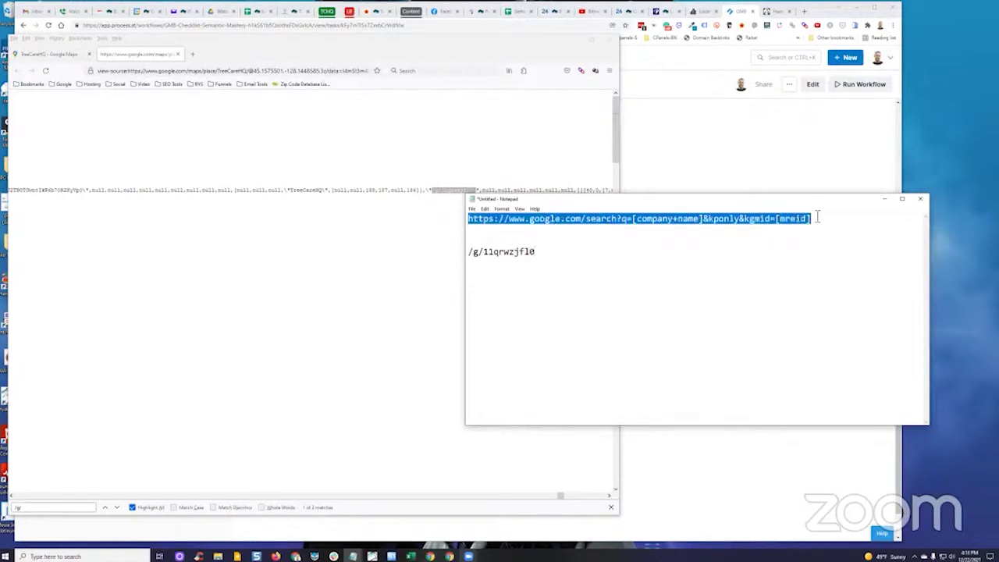
Add a second copy of the template URL with [mreid] replaced by /g/11qrwzjfl0
click(657, 241)
key(ctrl+v)
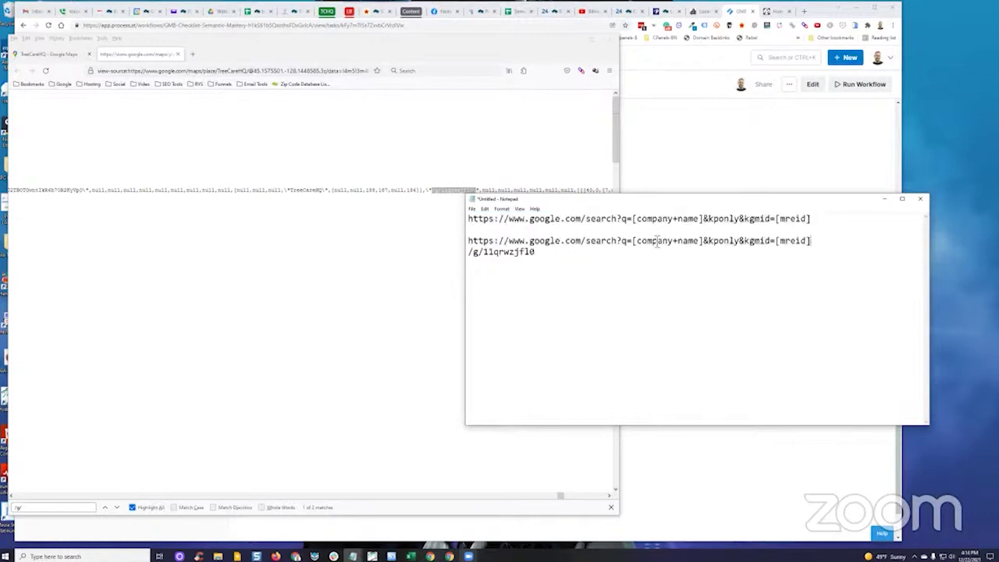
drag(470, 253, 538, 253)
key(ctrl+x)
key(BackSpace)
key(BackSpace)
key(BackSpace)
key(BackSpace)
key(BackSpace)
key(BackSpace)
key(BackSpace)
key(ctrl+v)
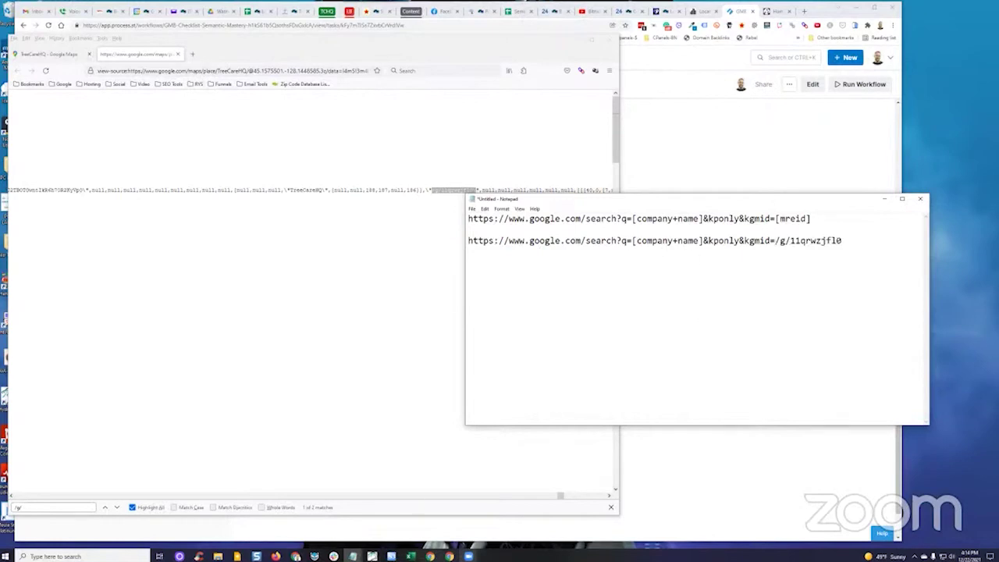
click(276, 556)
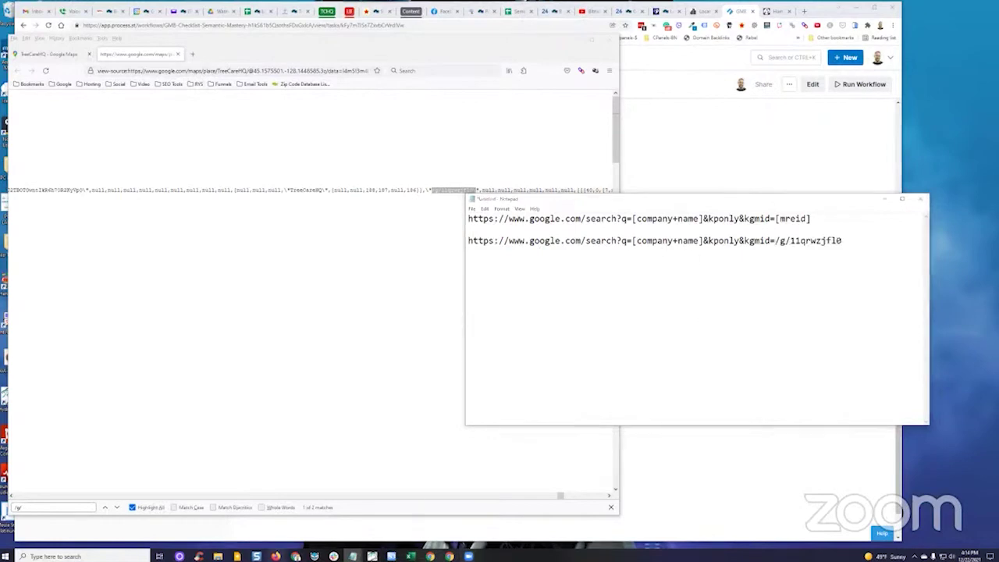
Go back from Maps to the treecarehq Google results and select the query in the address bar
click(43, 55)
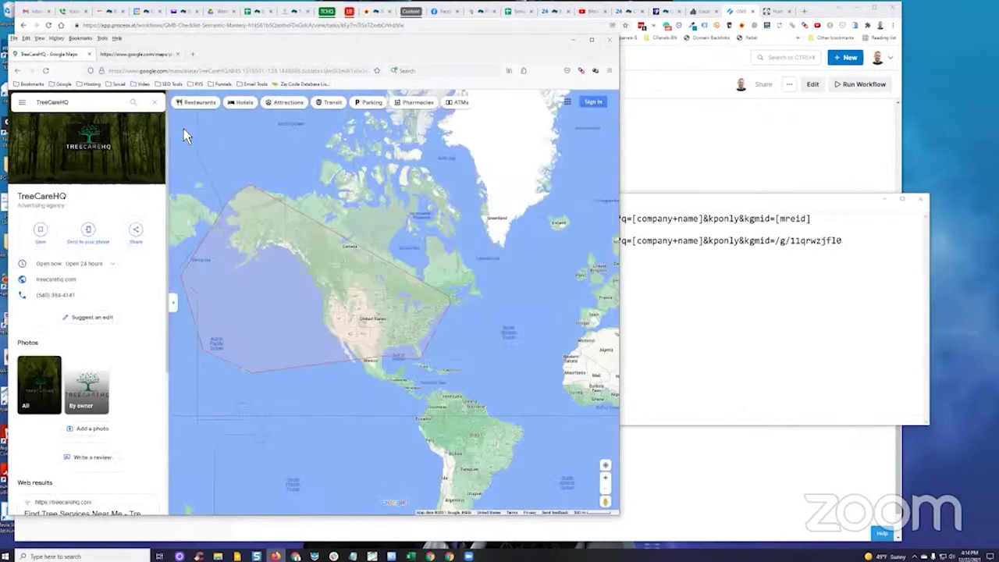
click(17, 70)
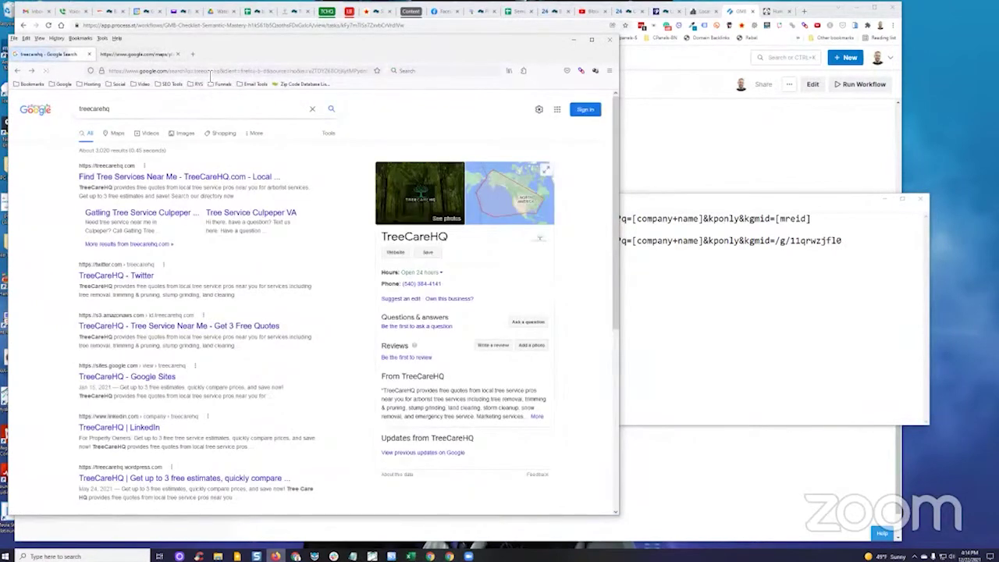
drag(194, 71, 215, 72)
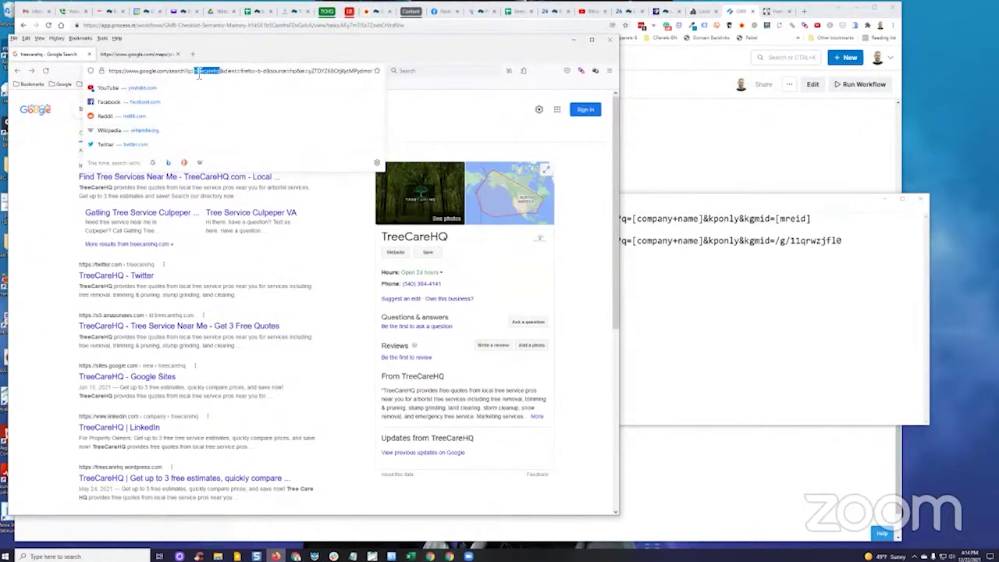
click(779, 281)
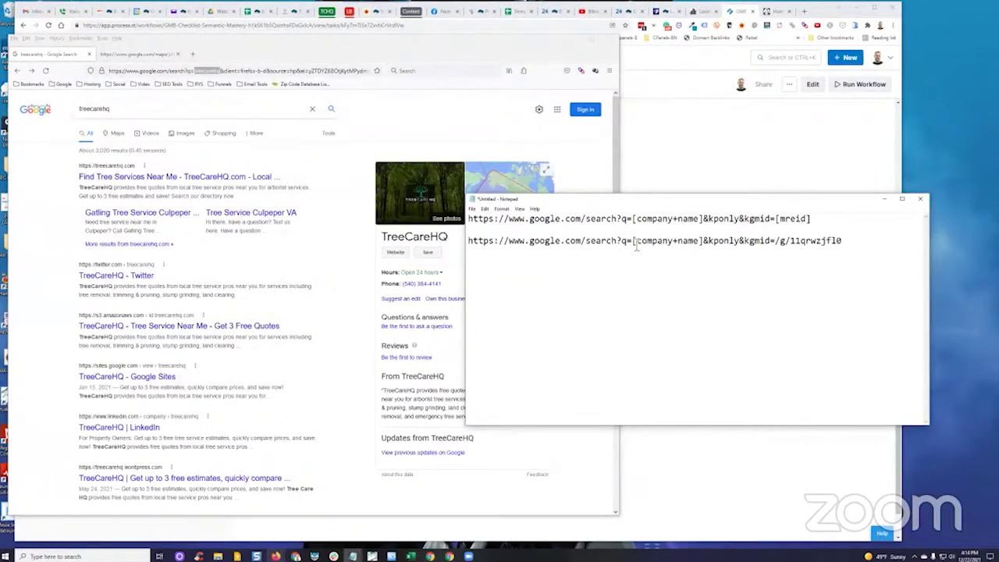
Replace [company+name] in the second URL with treecarehq
drag(637, 245, 696, 257)
key(ctrl+v)
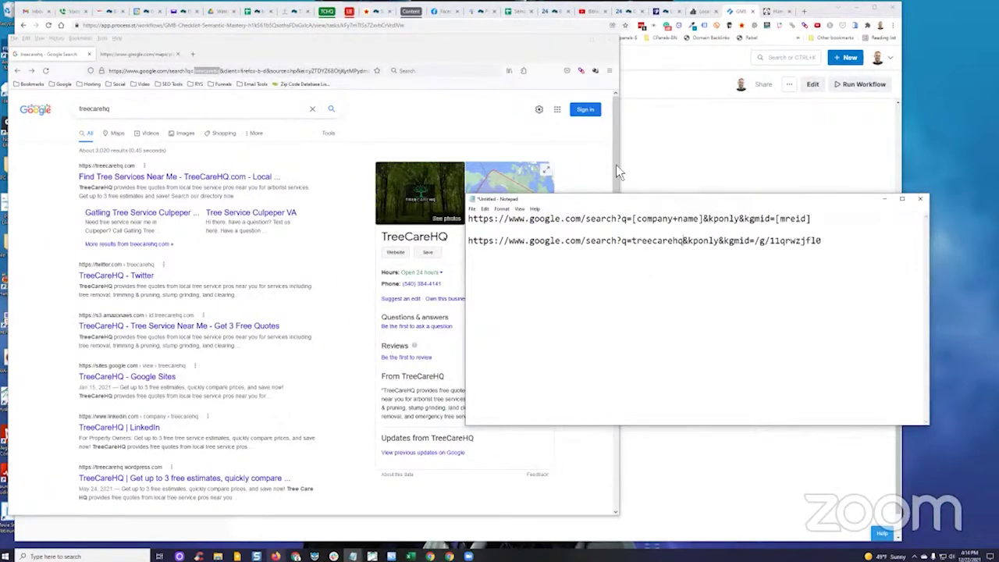
drag(500, 199, 300, 109)
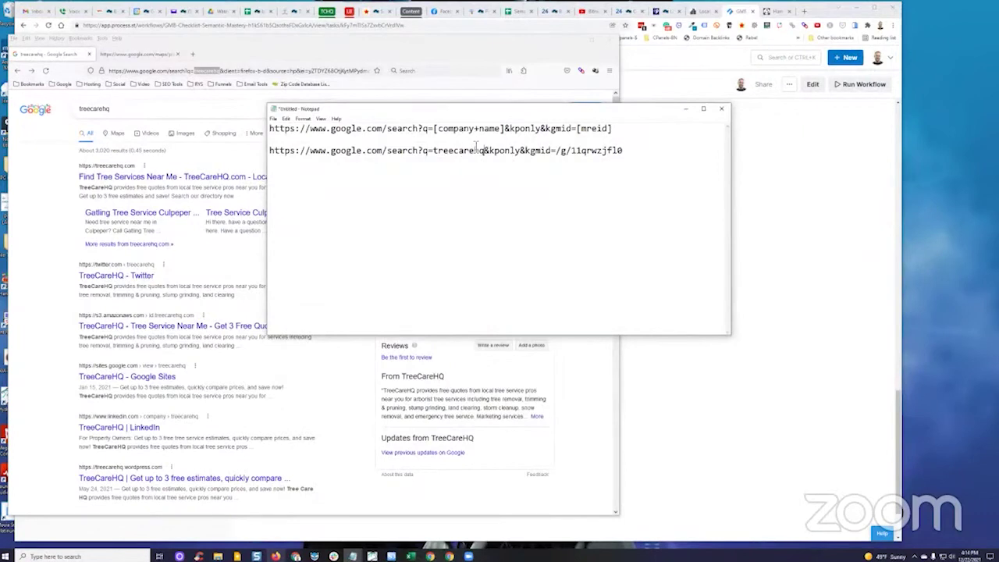
drag(622, 130, 271, 128)
click(414, 196)
Copy the completed URL q=treecarehq&kponly&kgmid=/g/11qrwzjfl0
drag(432, 152, 482, 158)
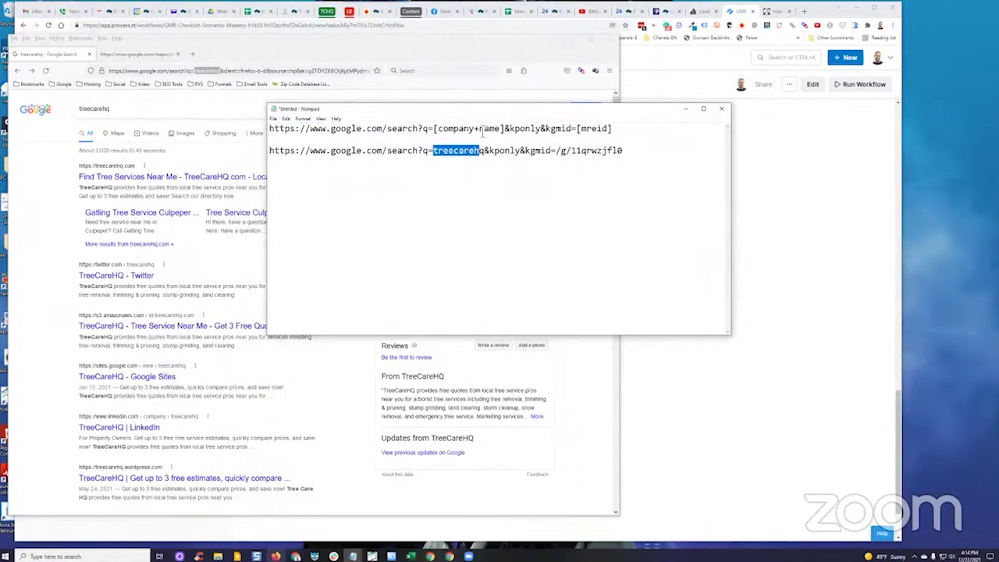
click(461, 182)
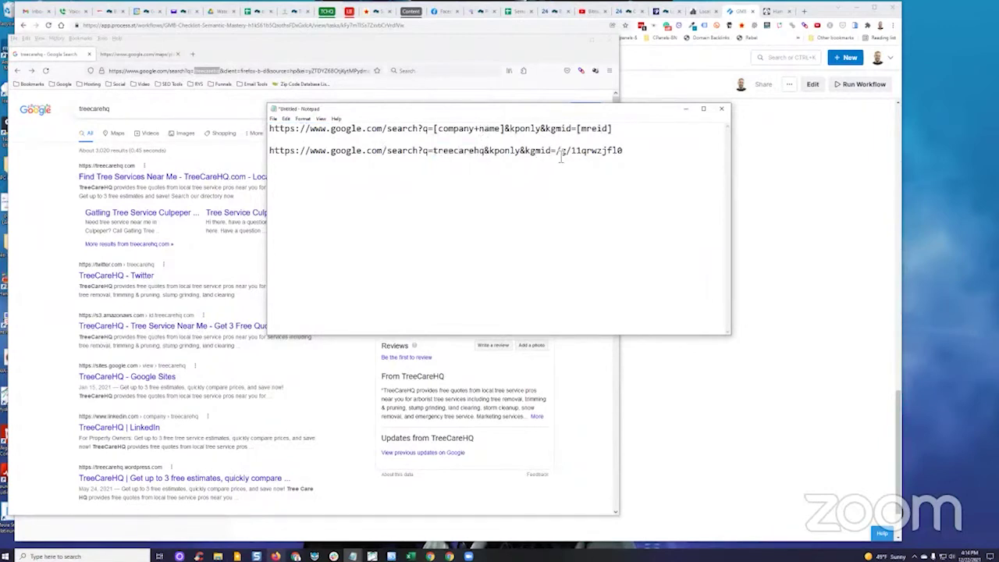
drag(628, 151, 272, 153)
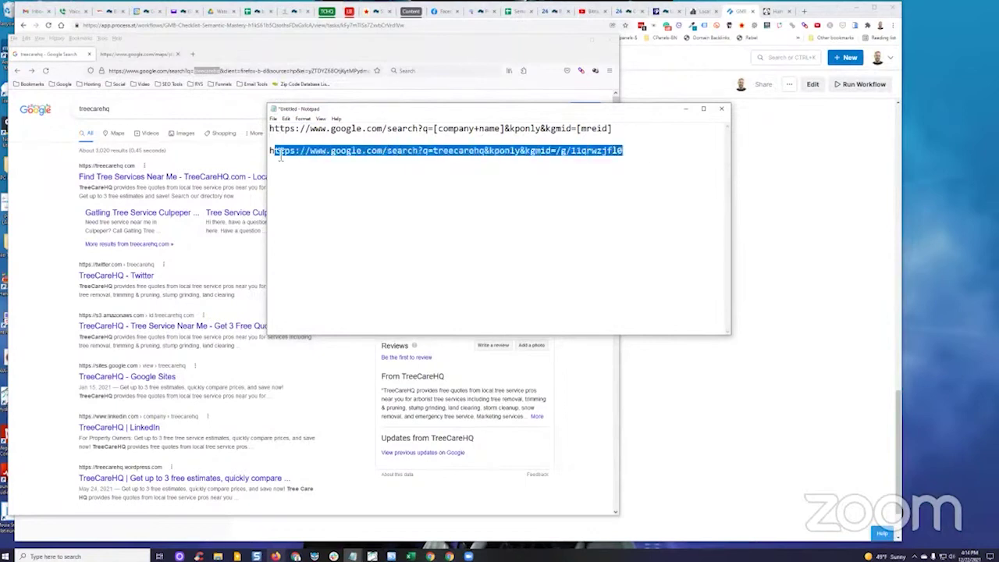
right_click(289, 156)
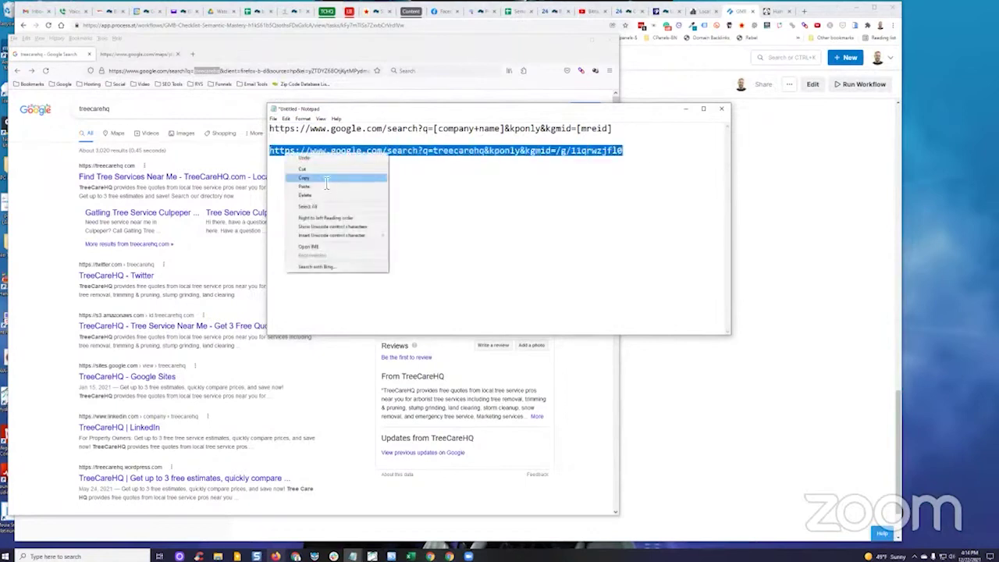
click(325, 180)
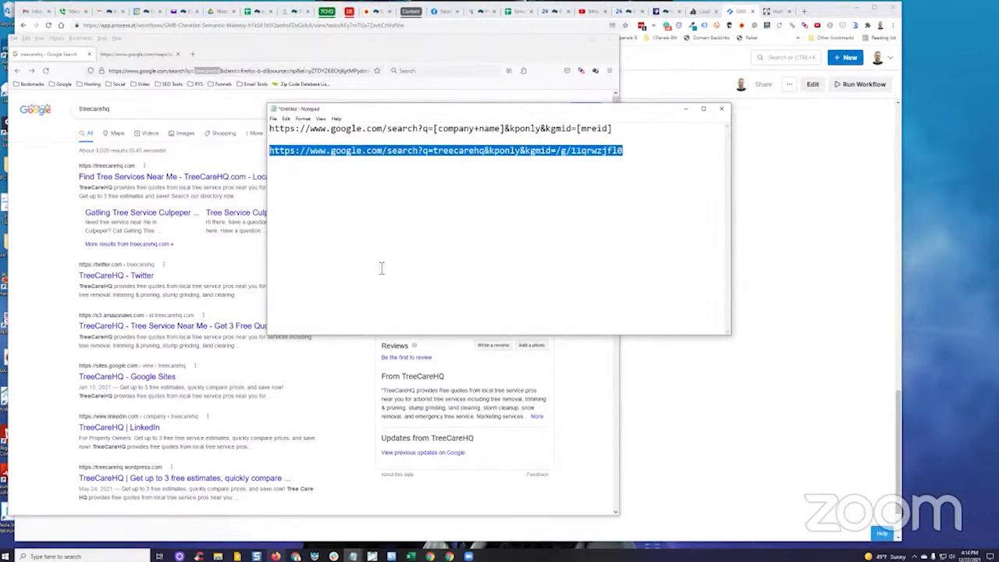
click(276, 557)
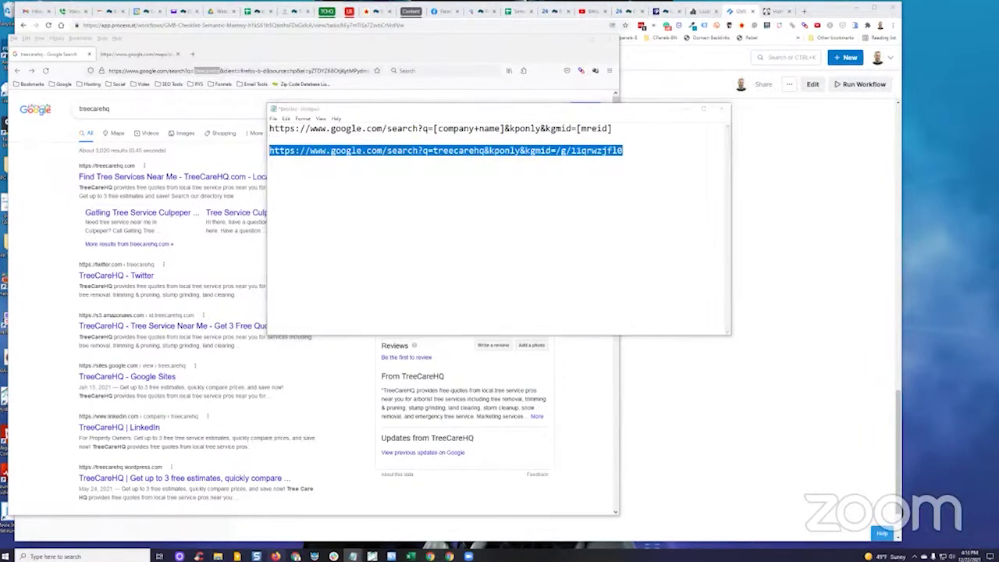
Load the copied knowledge-panel-only URL in a new tab and review the TreeCareHQ panel
click(192, 54)
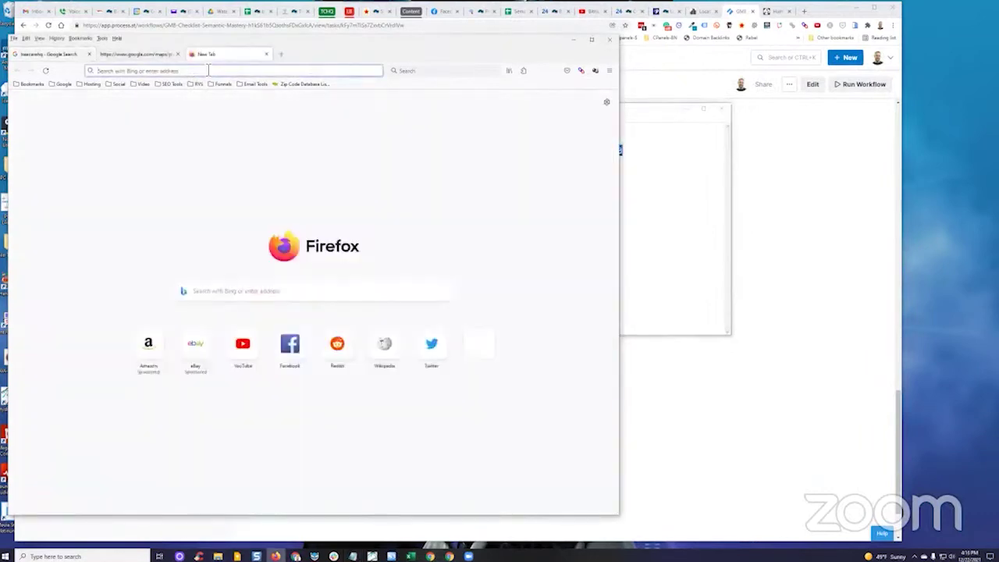
right_click(205, 74)
click(220, 143)
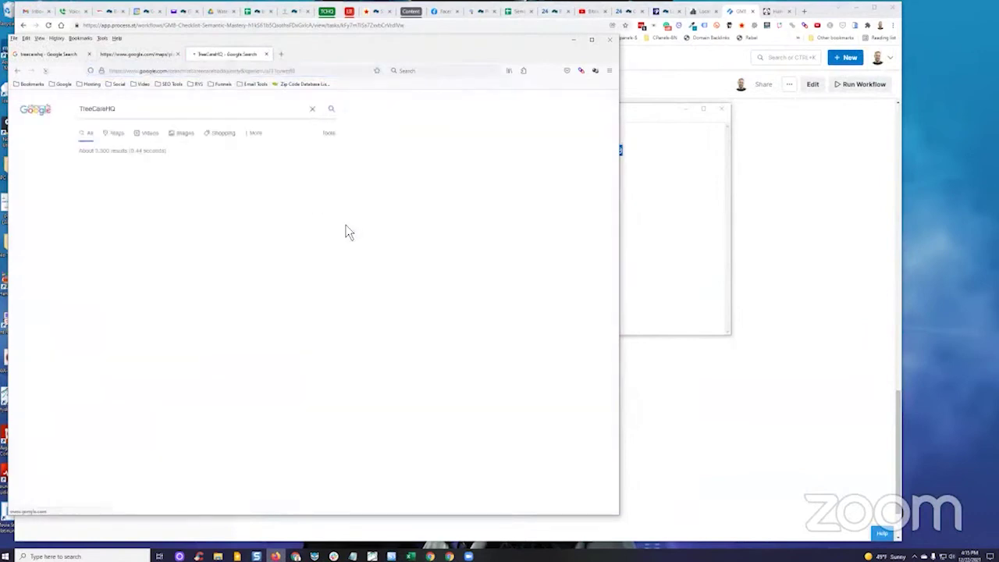
drag(502, 36, 594, 20)
scroll(577, 182, down, 3)
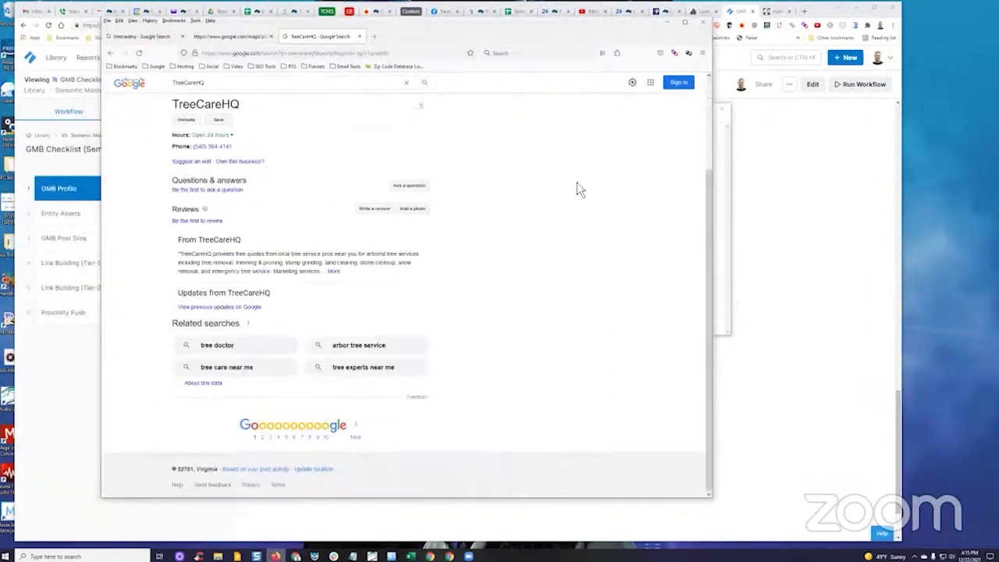
scroll(558, 230, up, 3)
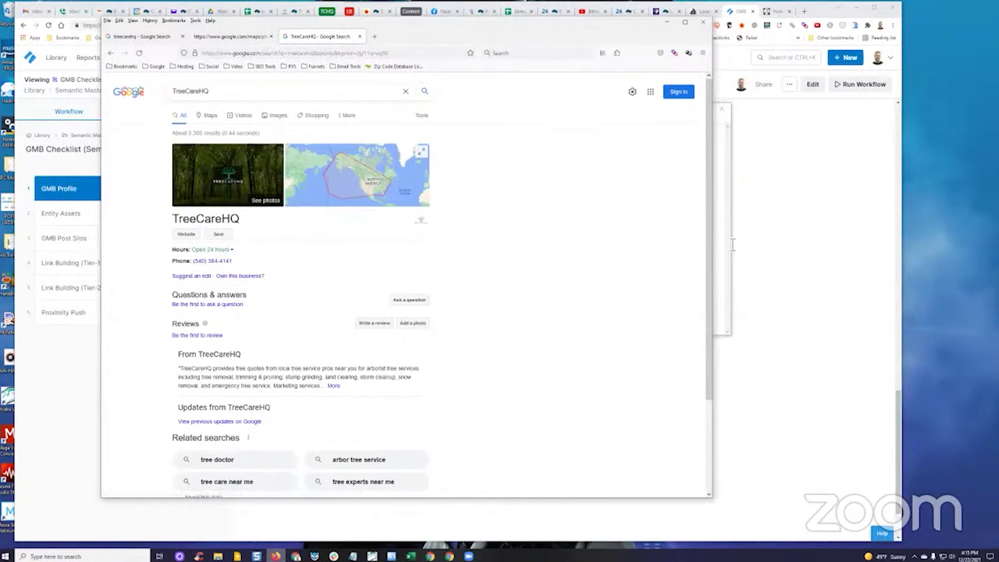
scroll(562, 273, down, 2)
scroll(564, 269, up, 2)
Check the loaded URL in the address bar, then minimize Firefox to reveal the GMB checklist
click(280, 53)
click(492, 267)
click(784, 187)
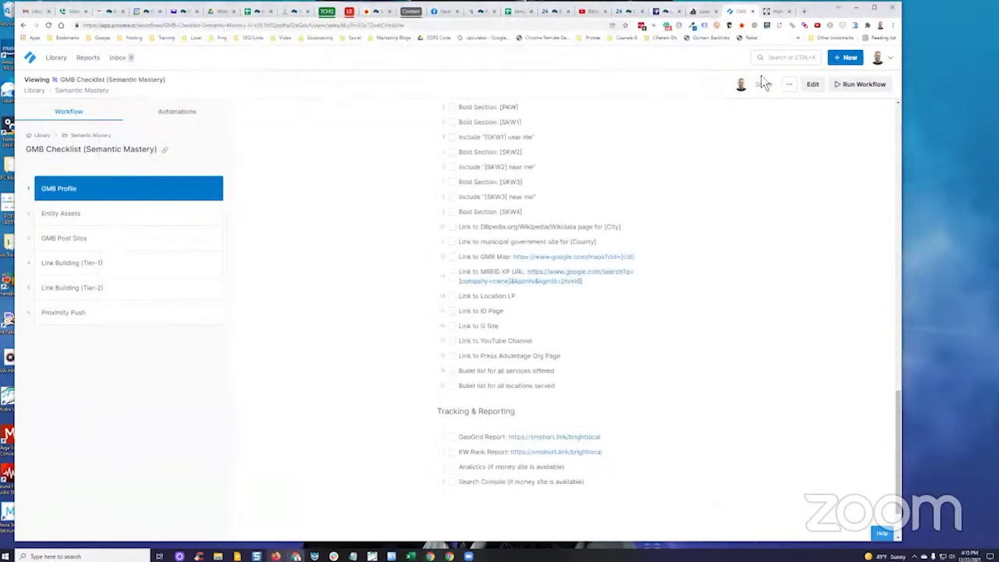
Return to the Semantic Mastery Hump Day Hangouts tab and bring the Minnit chat's MREID question into view
click(778, 12)
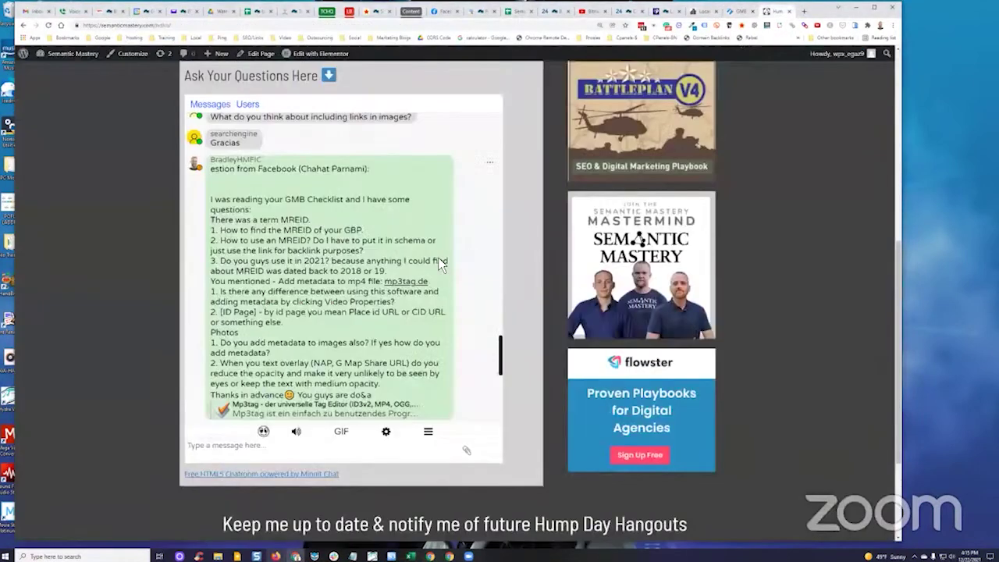
scroll(439, 265, down, 3)
scroll(439, 265, up, 2)
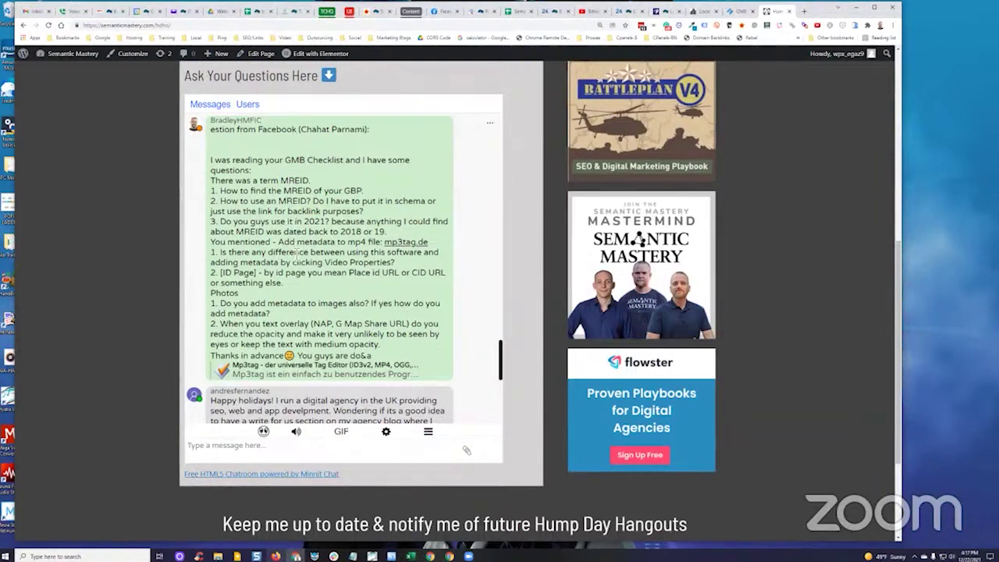
key(alt+Tab)
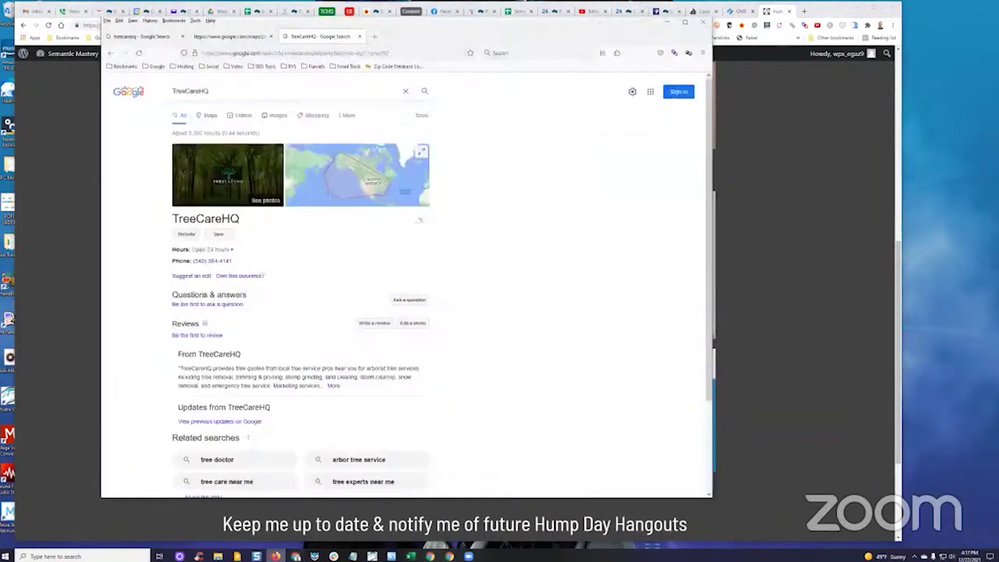
scroll(521, 241, down, 3)
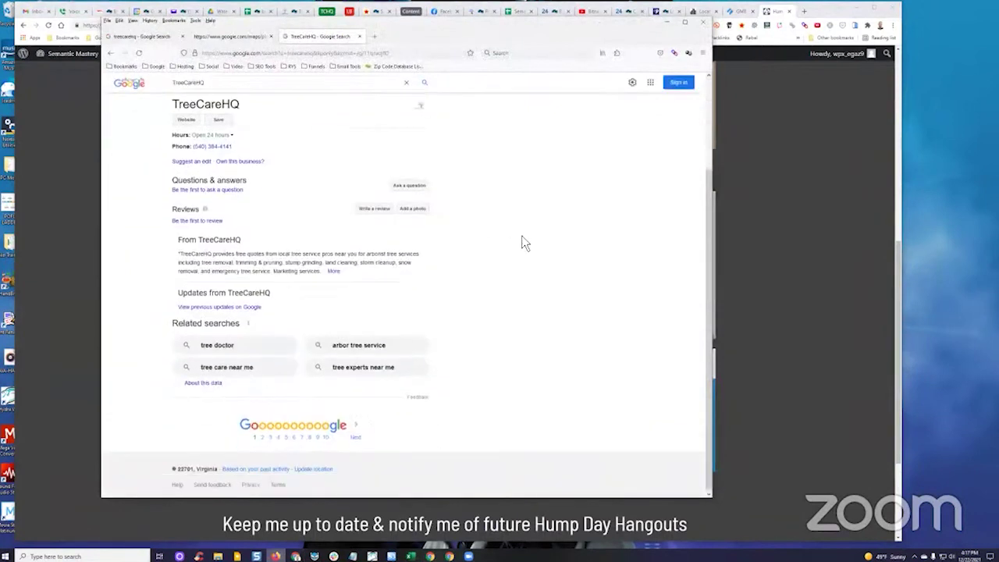
scroll(524, 243, up, 3)
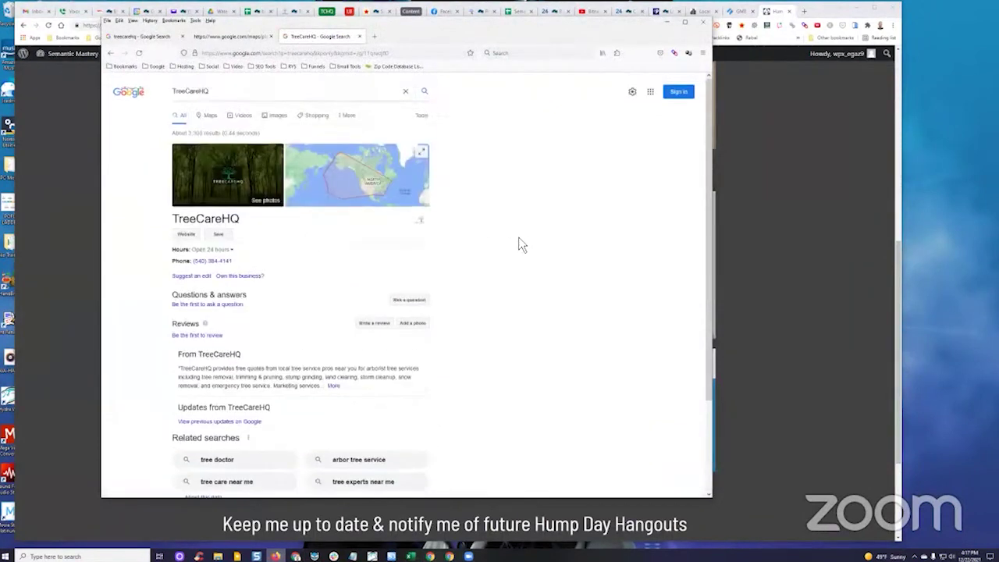
click(90, 130)
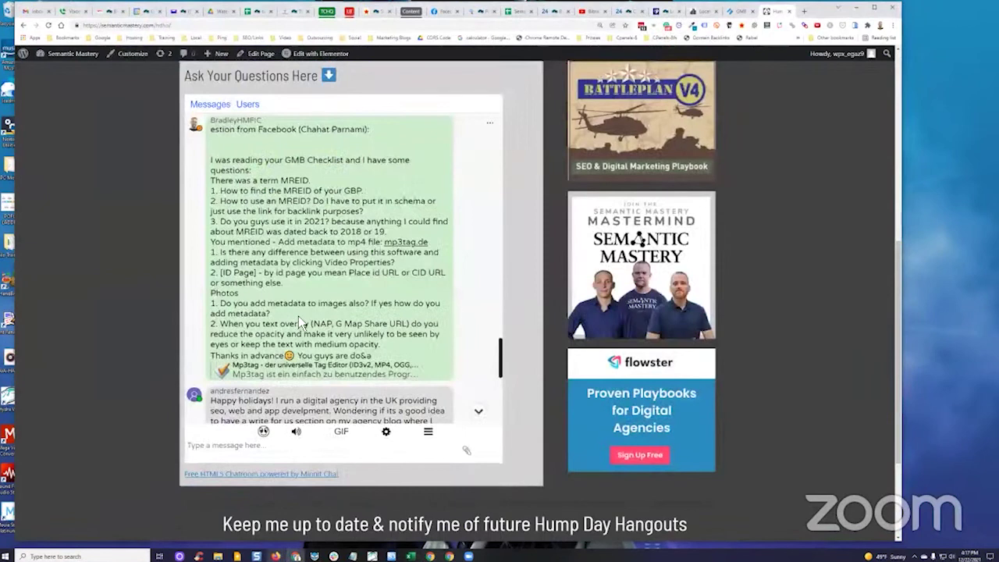
scroll(315, 271, down, 1)
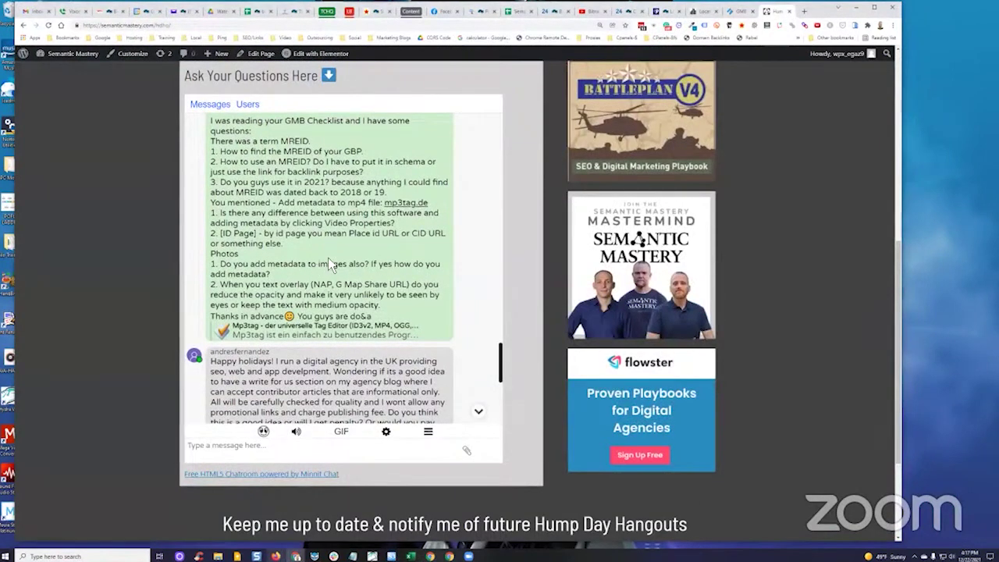